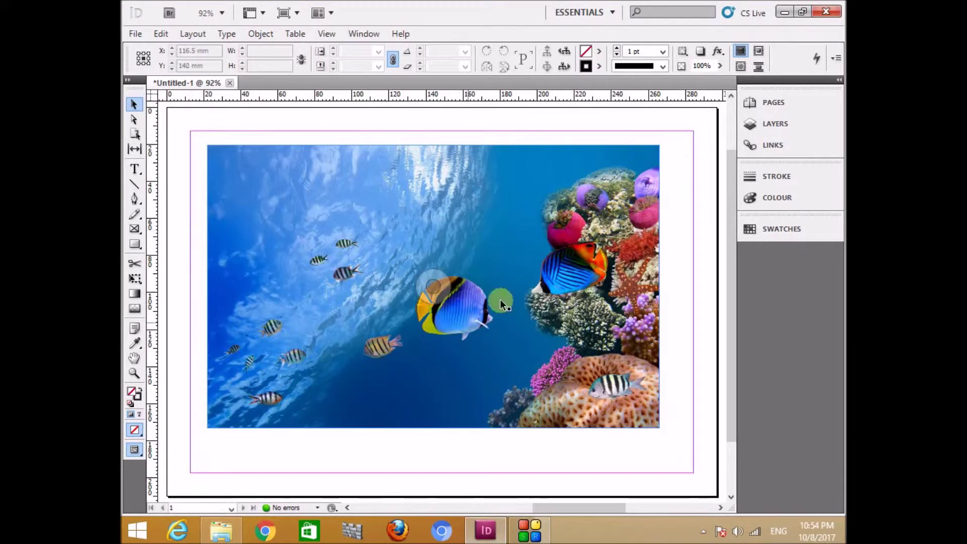
Step: Open the Corner Options for the fish image frame and keep the preview enabled
left_click(324, 190)
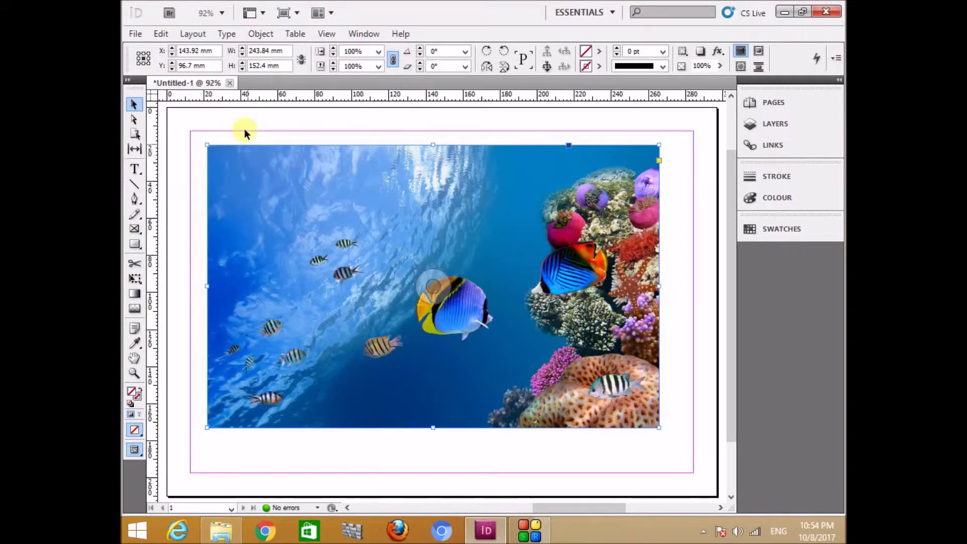
left_click(261, 34)
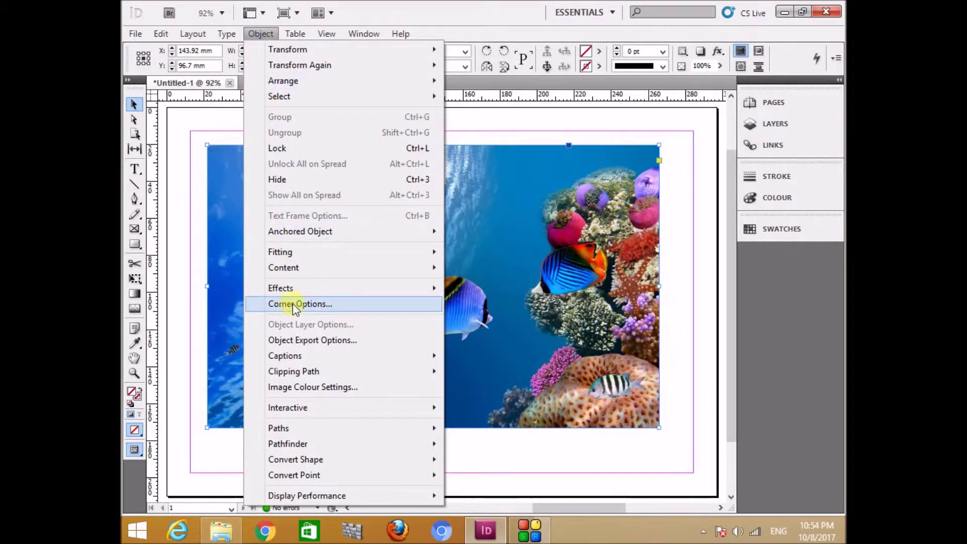
left_click(346, 305)
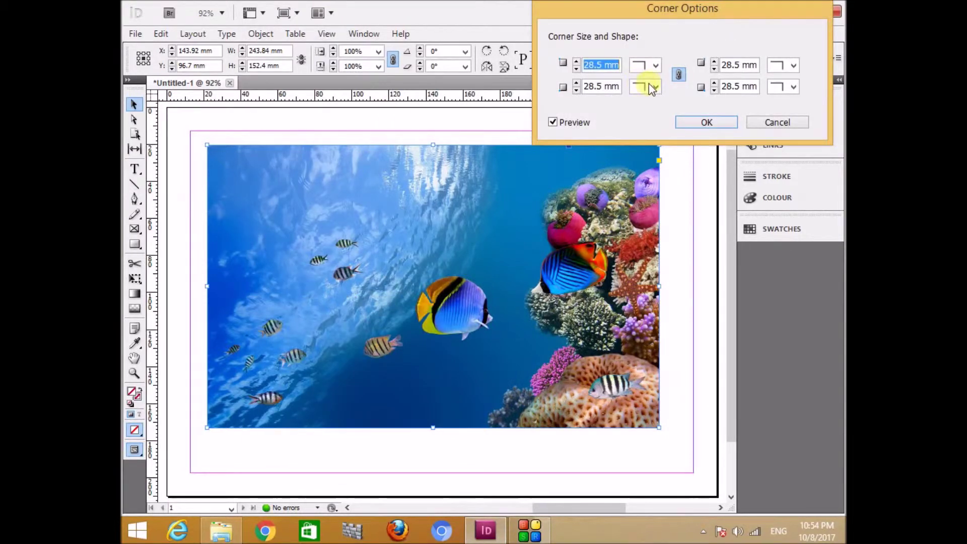
left_click_drag(676, 11, 680, 9)
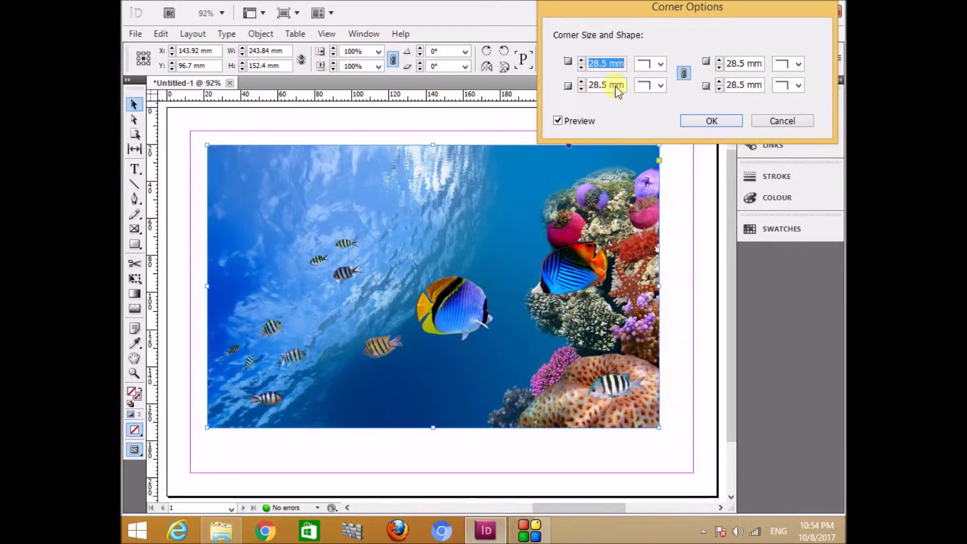
left_click(558, 122)
left_click(558, 122)
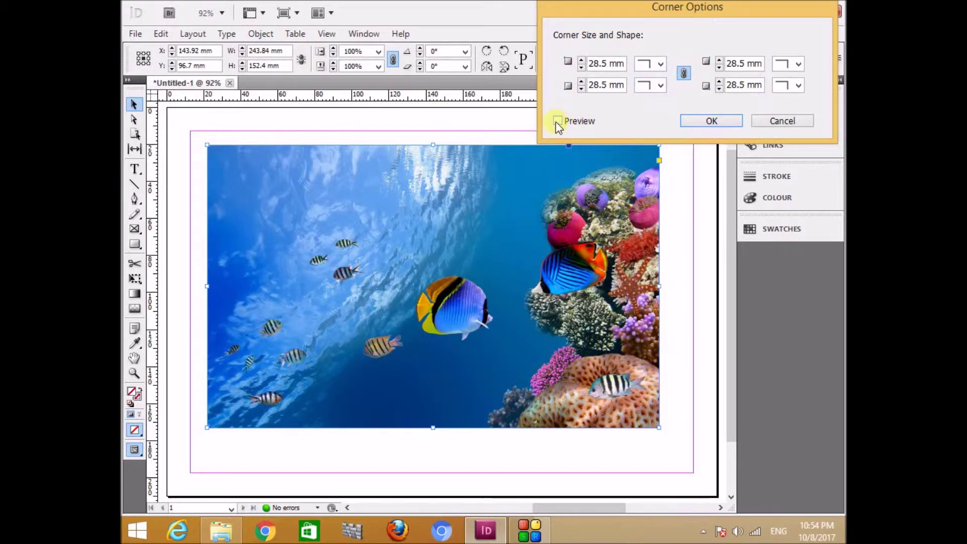
left_click(556, 121)
Step: Try the Fancy, Bevel and Inverse Rounded shapes on all four corners of the image frame
left_click(661, 63)
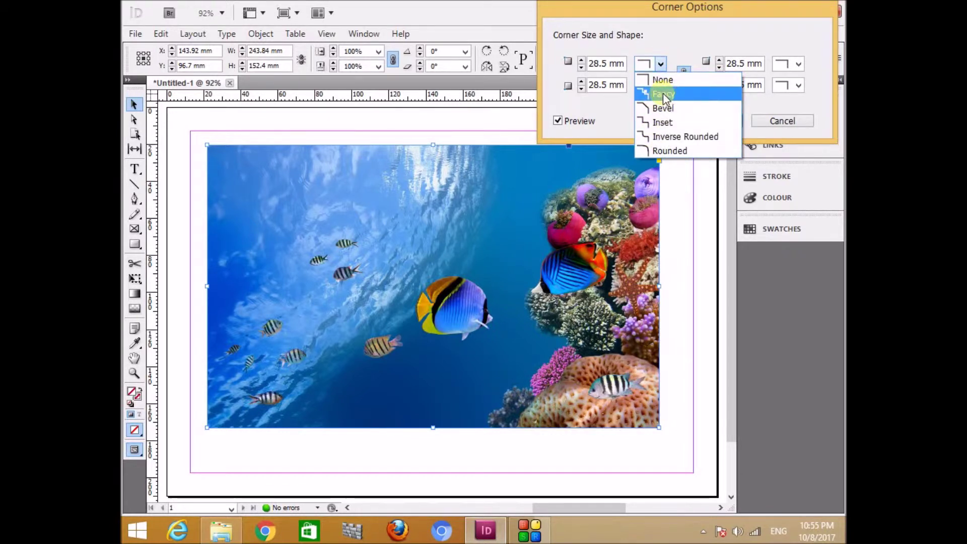
left_click(680, 94)
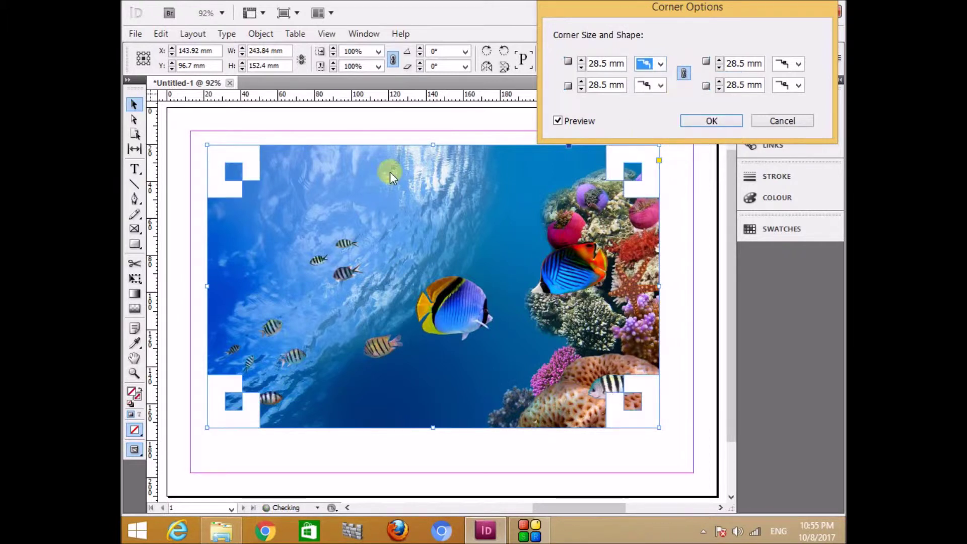
left_click(661, 64)
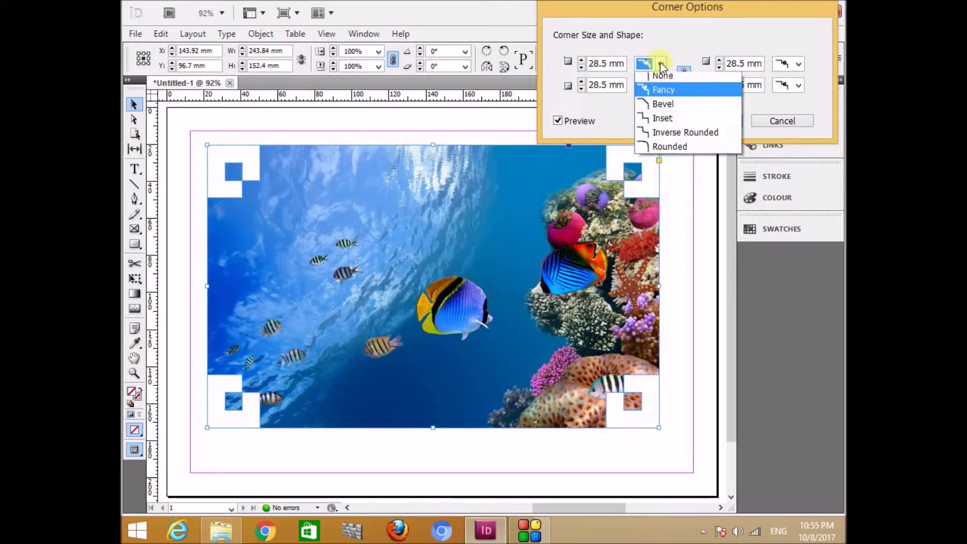
left_click(654, 107)
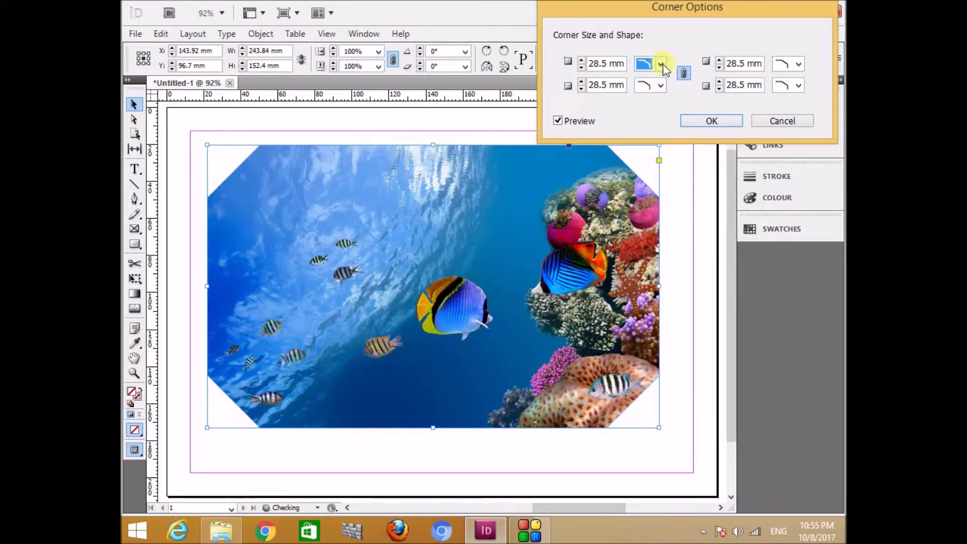
left_click(662, 64)
left_click(662, 139)
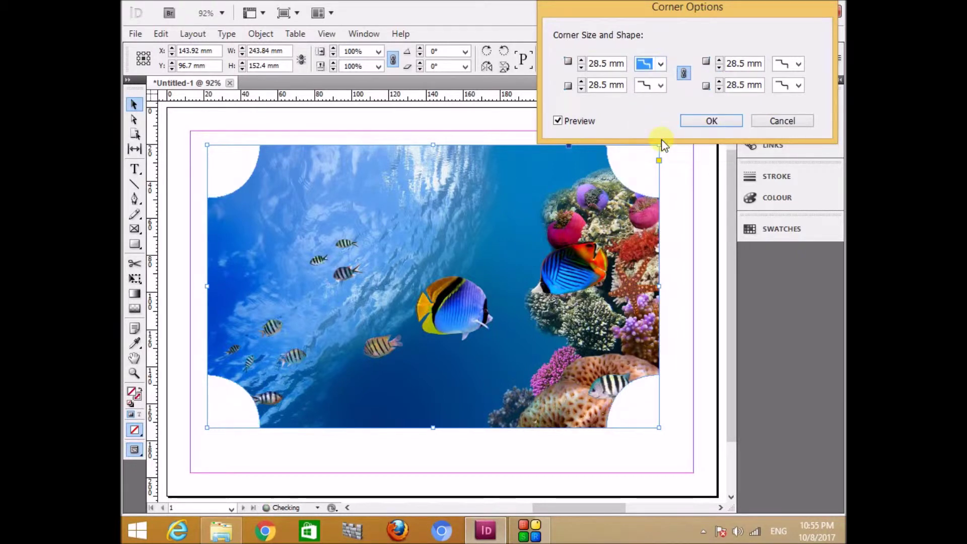
Step: Set all four corners of the image frame to the Rounded shape with a size of 42 mm
left_click(650, 64)
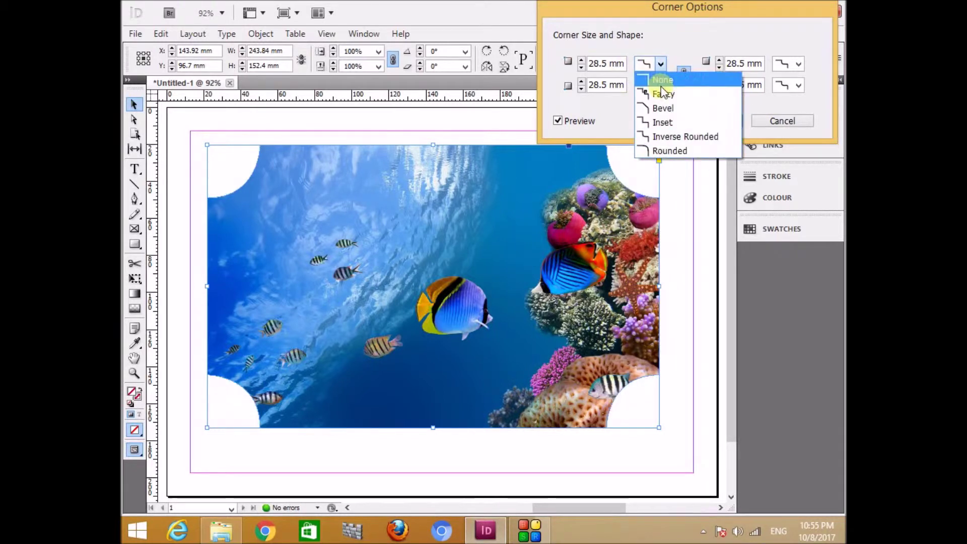
left_click(669, 151)
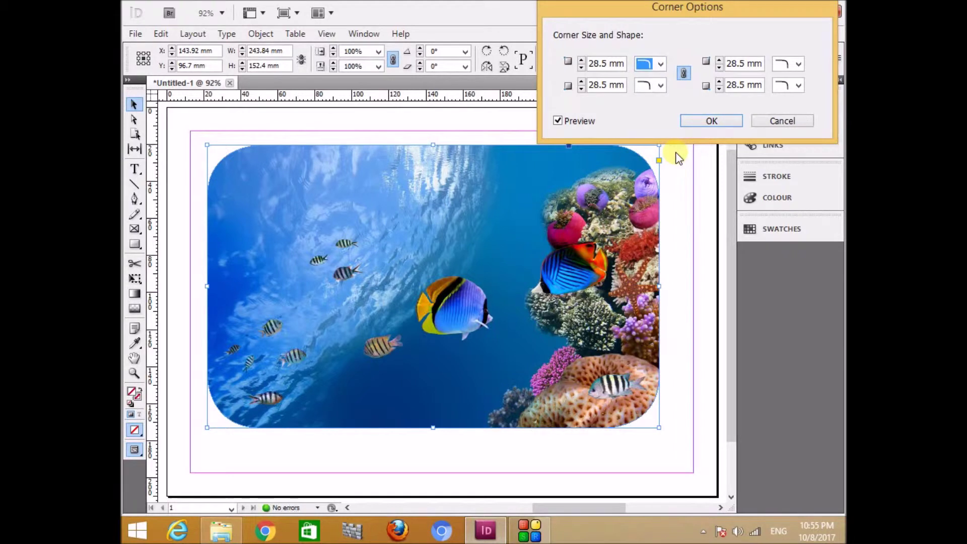
left_click(582, 60)
left_click(582, 61)
left_click(582, 61)
left_click(582, 60)
left_click(582, 61)
left_click(582, 61)
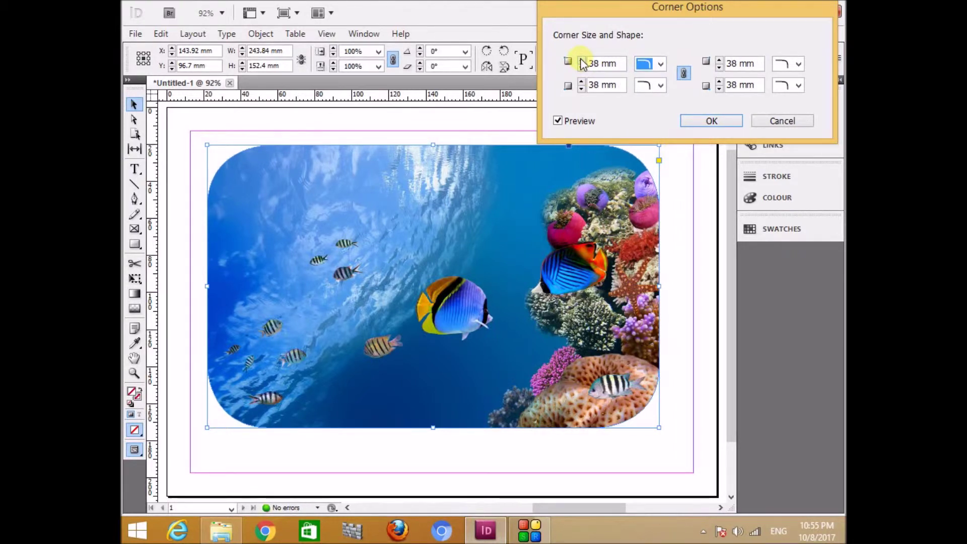
left_click(582, 60)
left_click(582, 61)
left_click(582, 61)
left_click(582, 60)
left_click(582, 61)
left_click(582, 61)
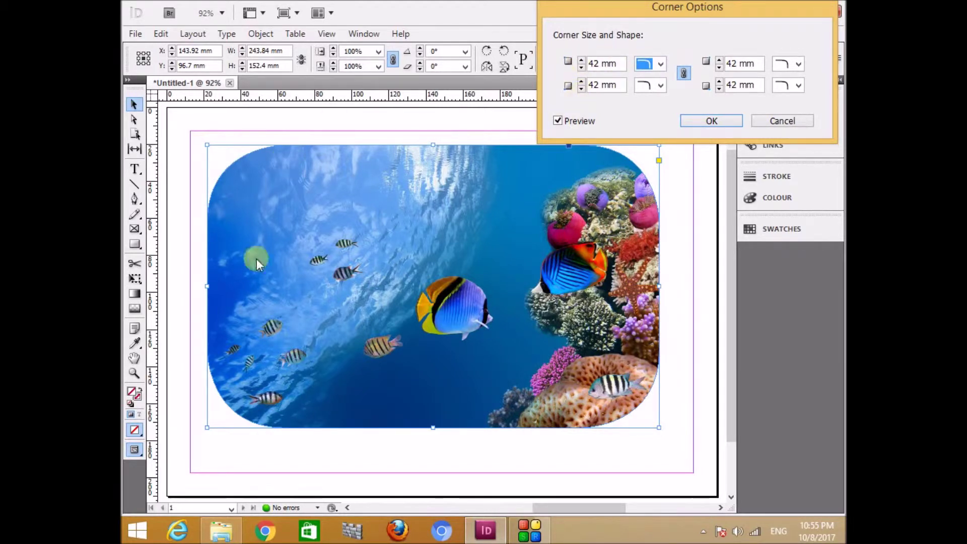
Step: Unlink the corner settings and apply None to the image frame's top-right and bottom-left corners
left_click(684, 75)
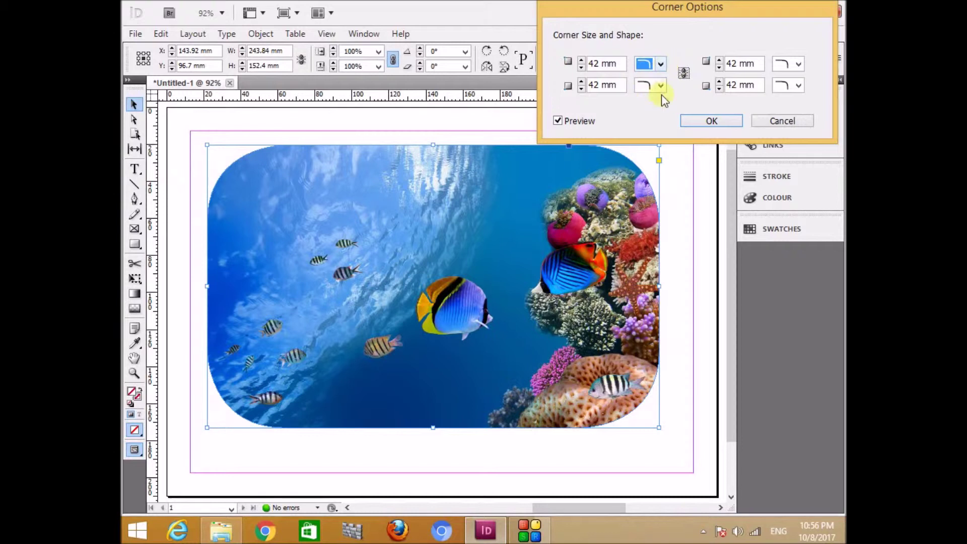
left_click(799, 64)
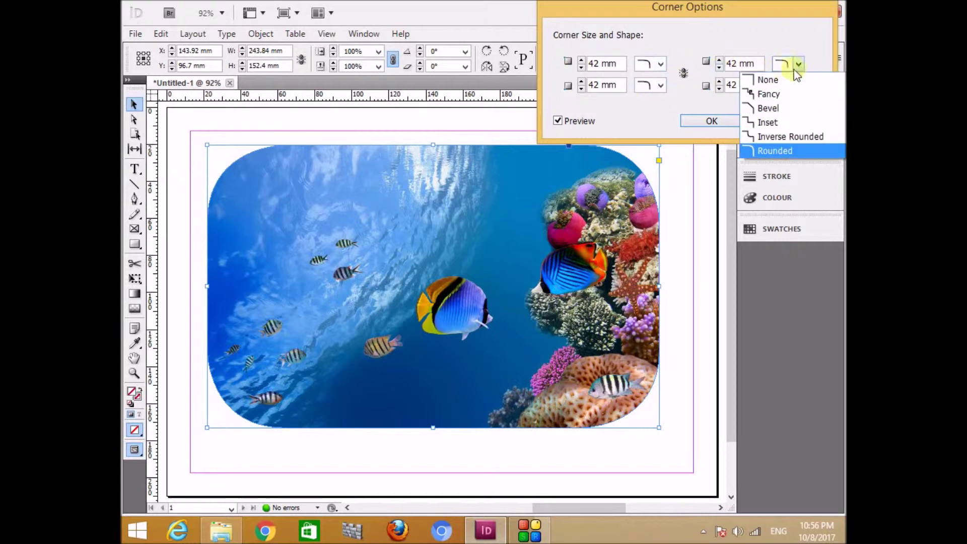
left_click(774, 80)
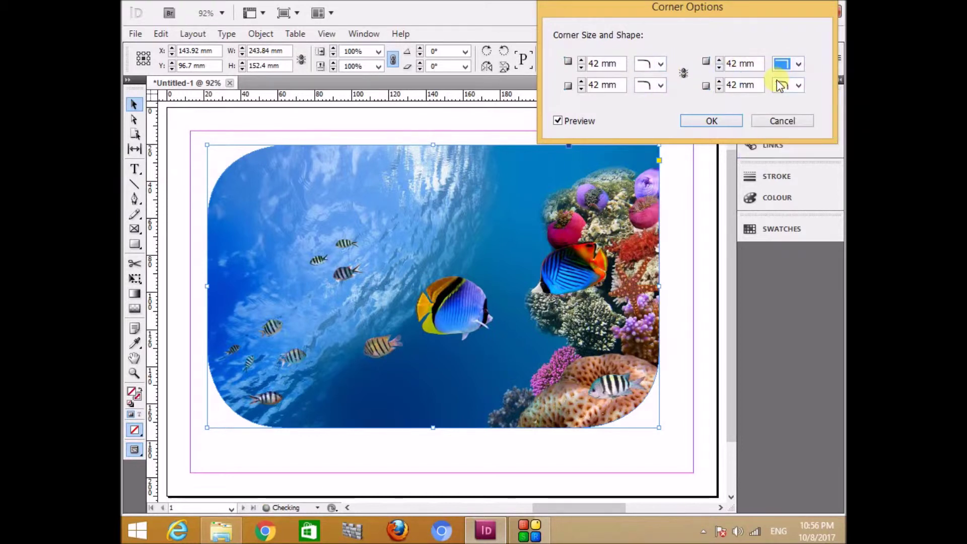
left_click(660, 86)
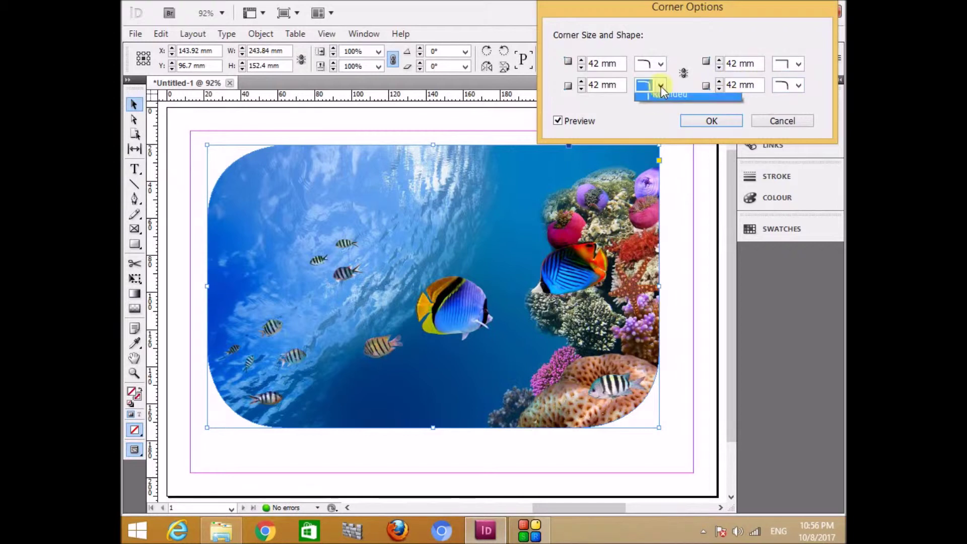
left_click(664, 103)
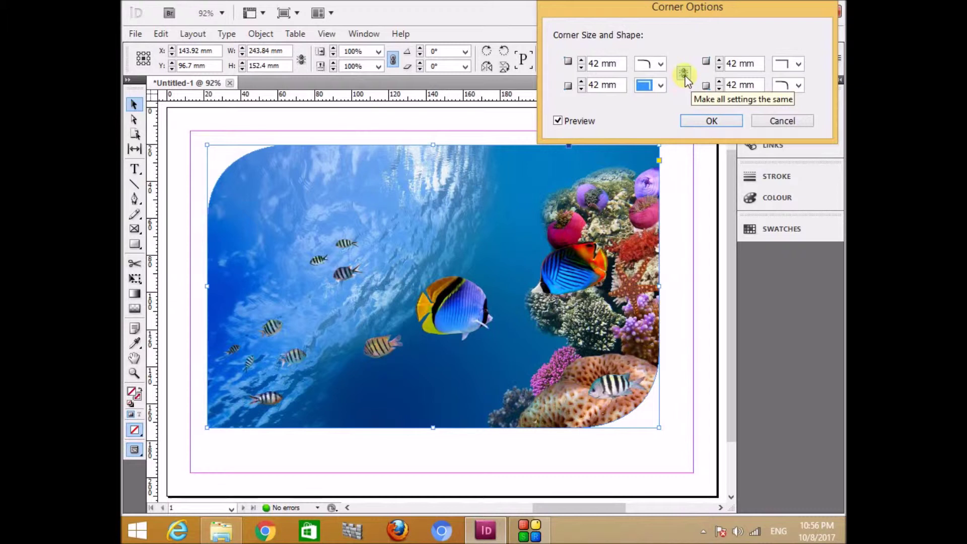
left_click(712, 121)
left_click(683, 241)
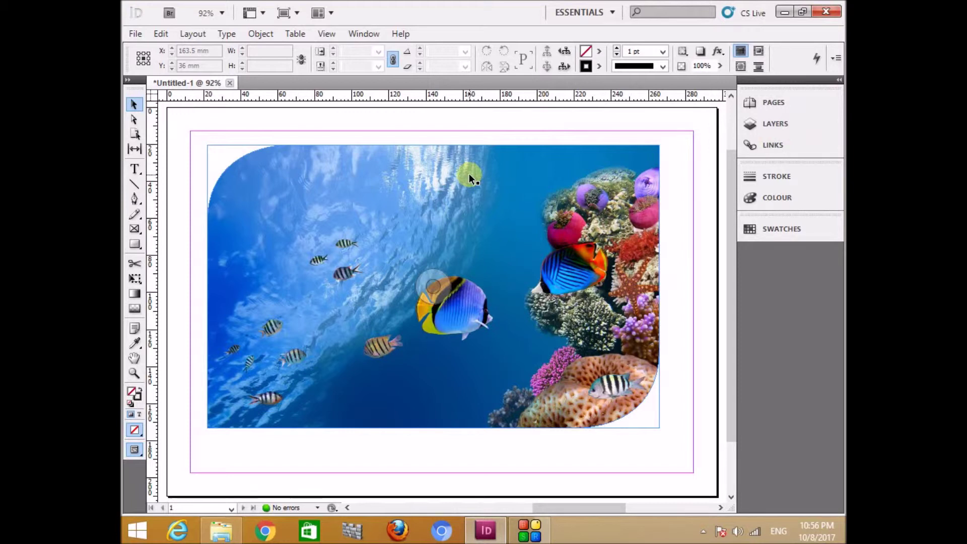
Step: Undo the applied corner options and enable live corner editing on the image frame
key("ctrl+z")
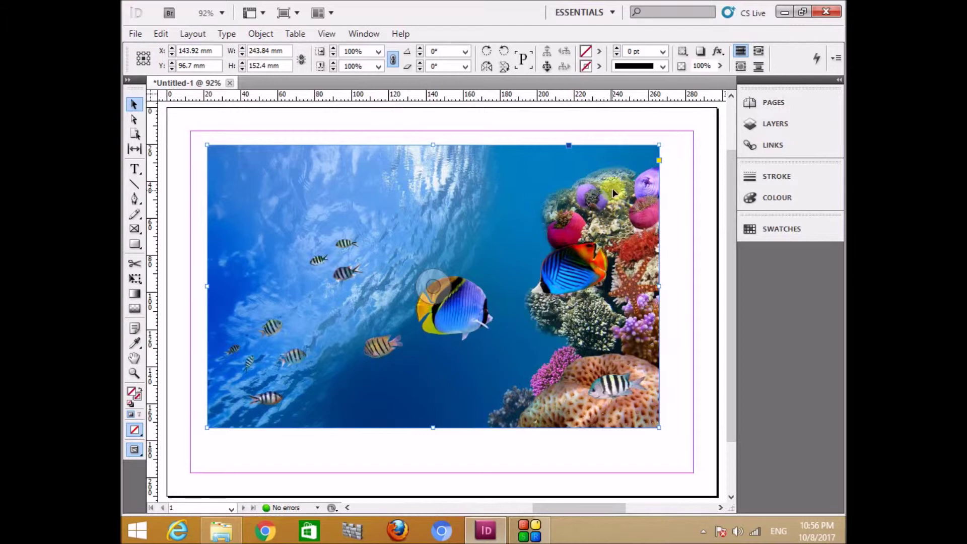
left_click(660, 161)
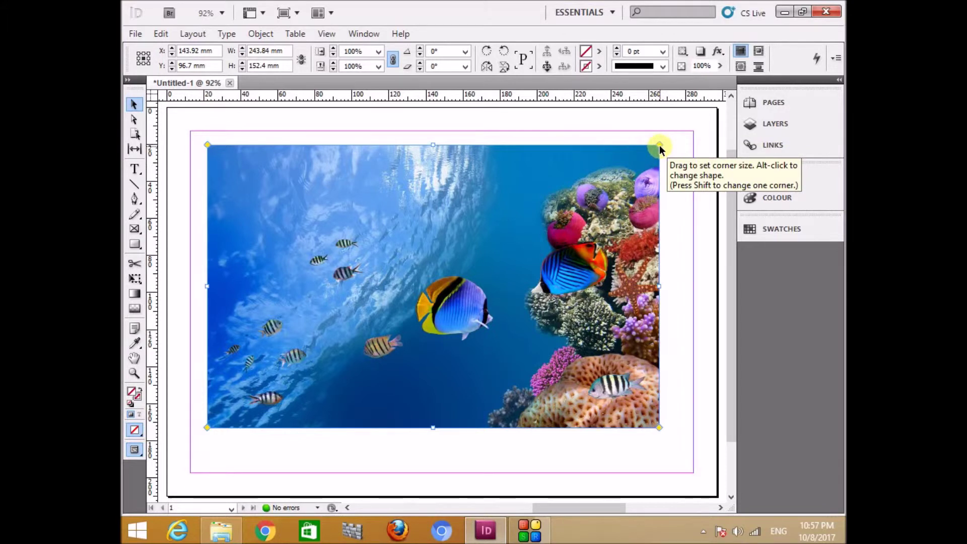
Step: Round all four corners of the frame freehand and cycle their shape through Fancy, Bevel, Inset and Inverse Rounded back to square
left_click_drag(660, 145, 595, 160)
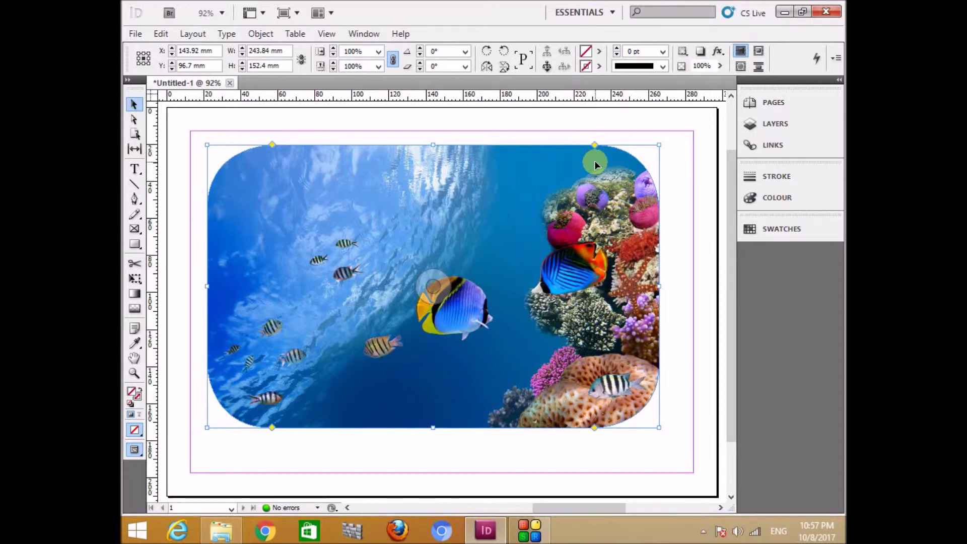
mouse_move(595, 147)
left_mouse_down()
mouse_move(634, 146)
mouse_move(612, 147)
left_mouse_up()
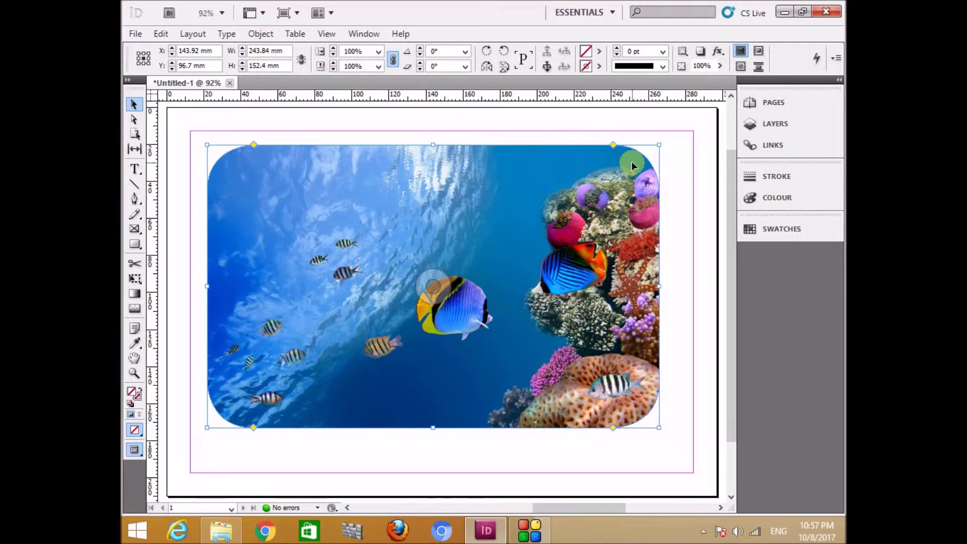
left_click(613, 144, "alt")
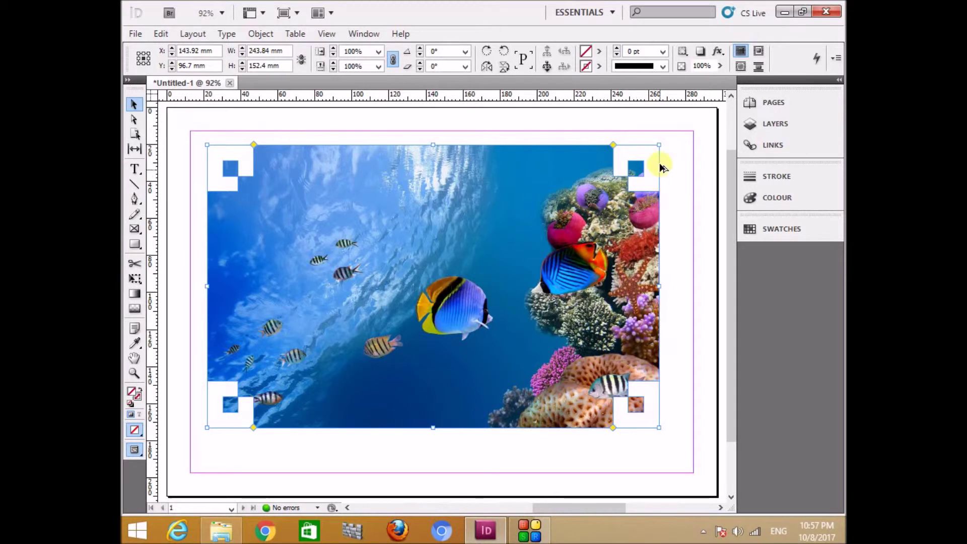
left_click(613, 143, "alt")
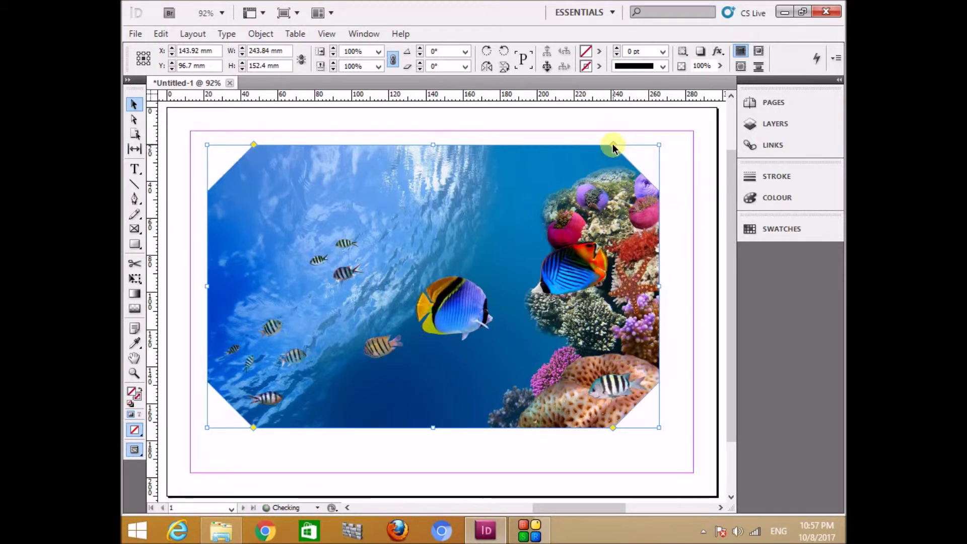
left_click(613, 143, "alt")
left_click(613, 144, "alt")
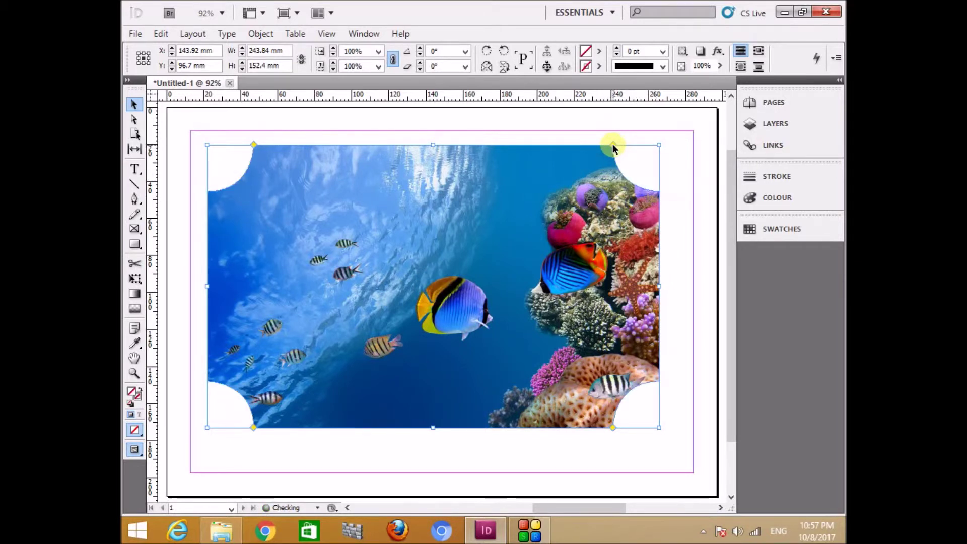
left_click(612, 143, "alt")
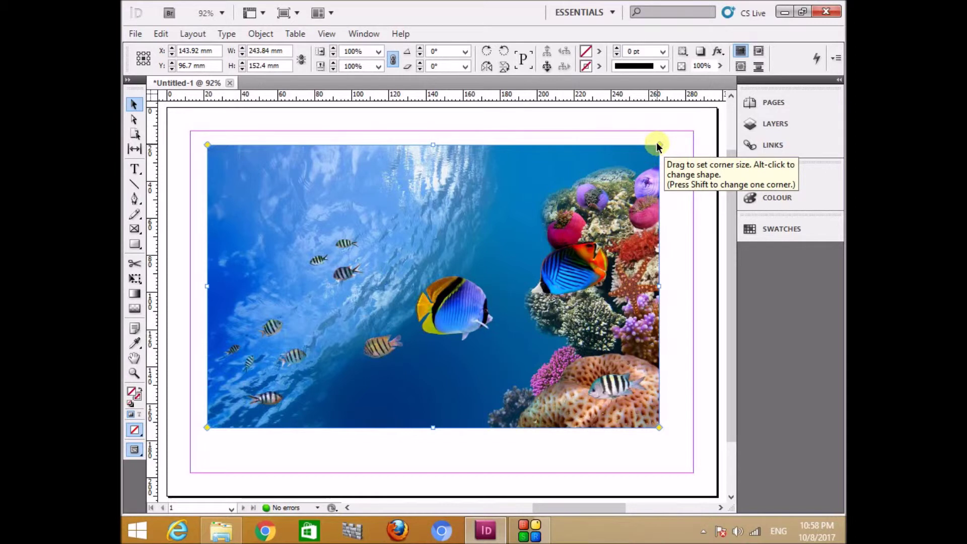
Step: Round only the top-right and bottom-left corners of the image frame individually, using live corner editing
left_click_drag(658, 144, 596, 148)
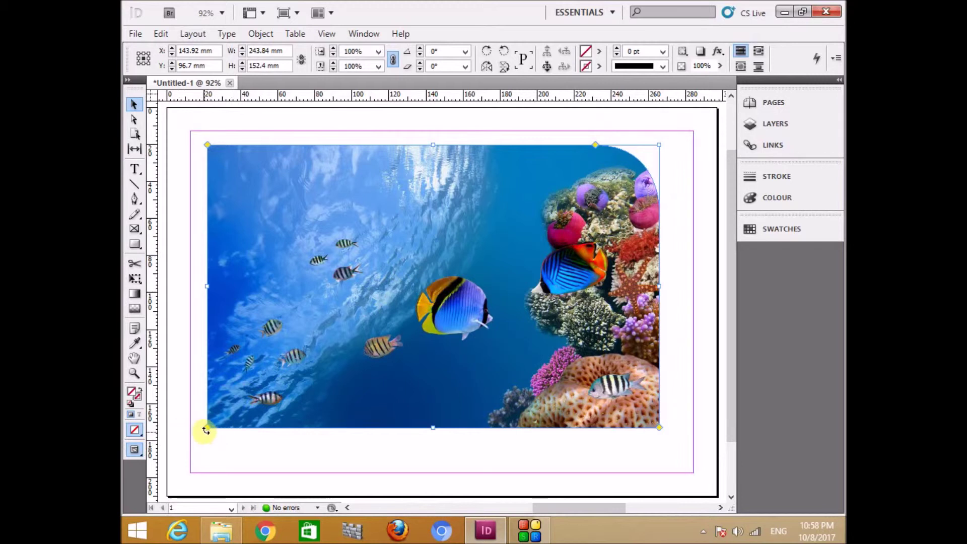
left_click_drag(207, 429, 284, 429)
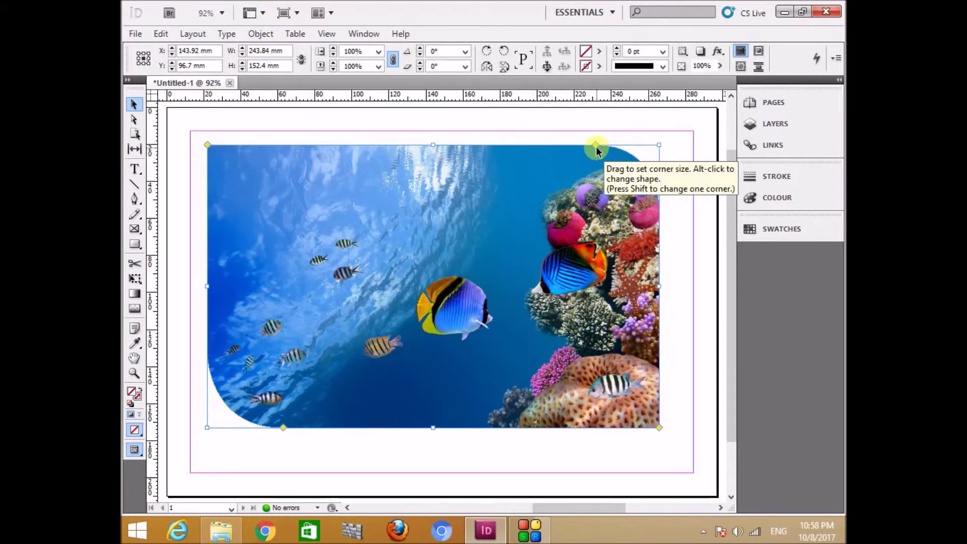
left_click_drag(596, 149, 608, 151)
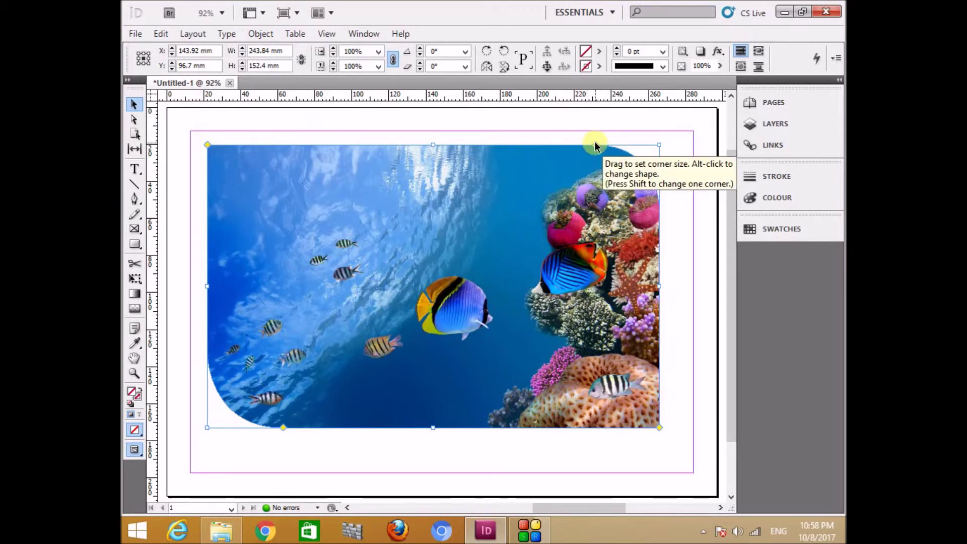
mouse_move(594, 146)
left_mouse_down()
mouse_move(549, 146)
mouse_move(599, 151)
mouse_move(591, 147)
left_mouse_up()
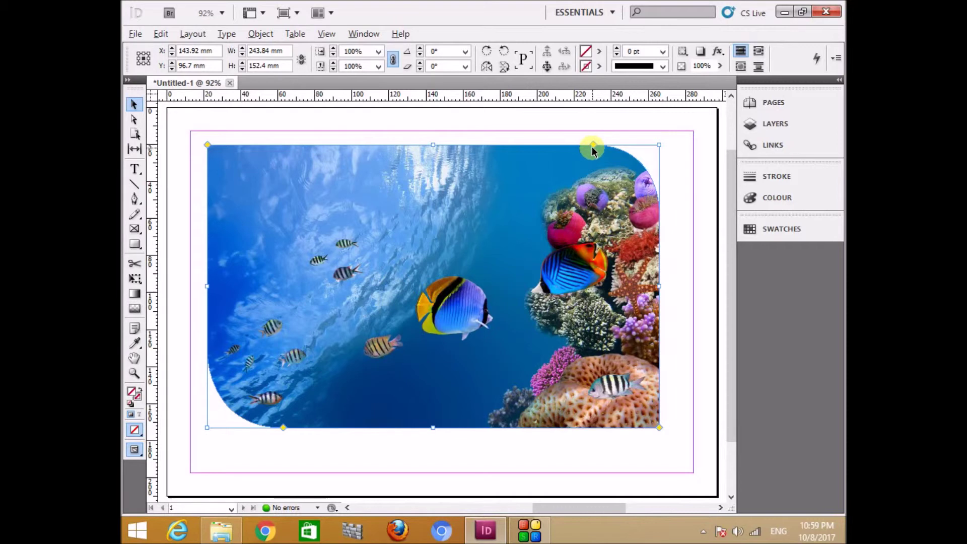
Step: Change only the top-right corner's shape to Bevel and close the fish wallpaper opened in Windows Photo Viewer
left_click(594, 145, "alt")
double_click(594, 145, "alt")
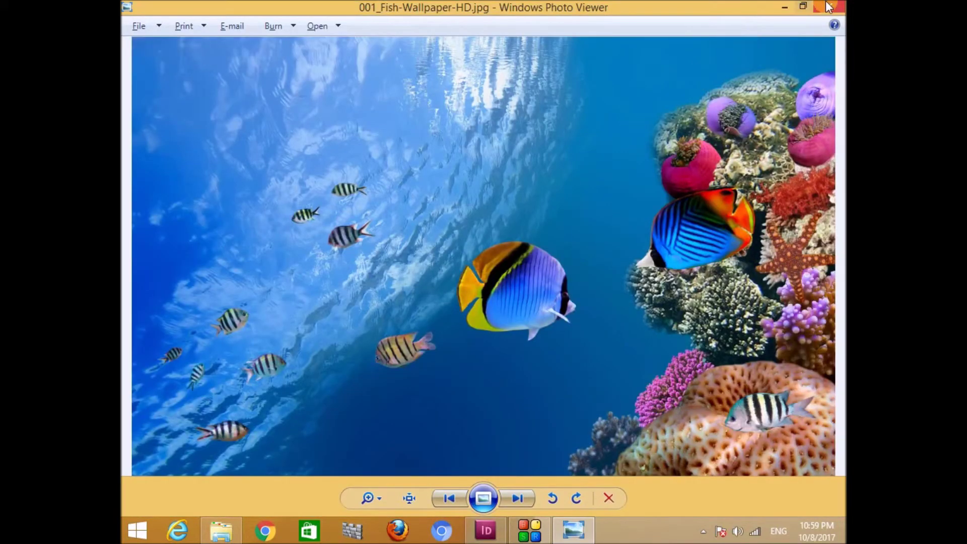
left_click(830, 6)
key("alt+shift")
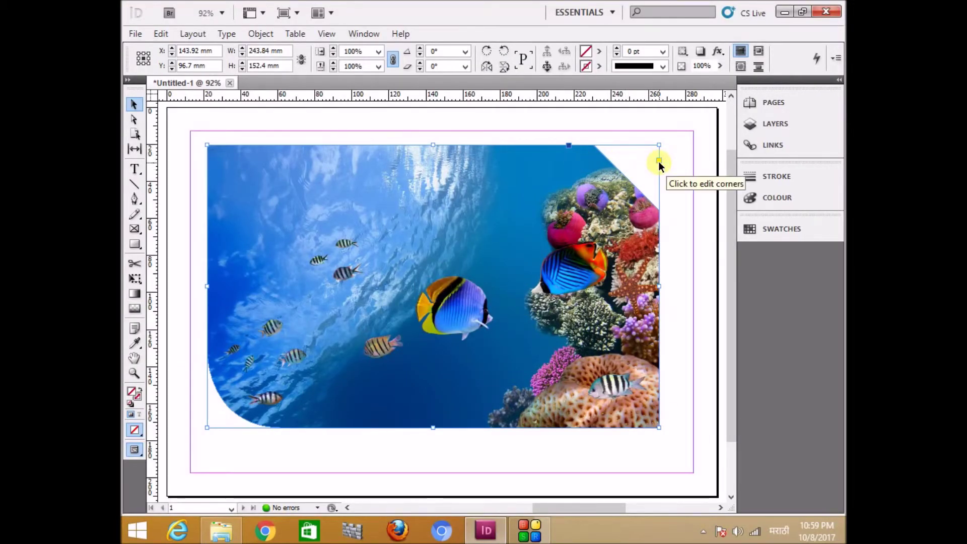
Step: Re-enable live corner editing and cycle only the top-right corner's shape through Inset to a square corner
left_click(659, 161)
left_click(595, 145, "alt")
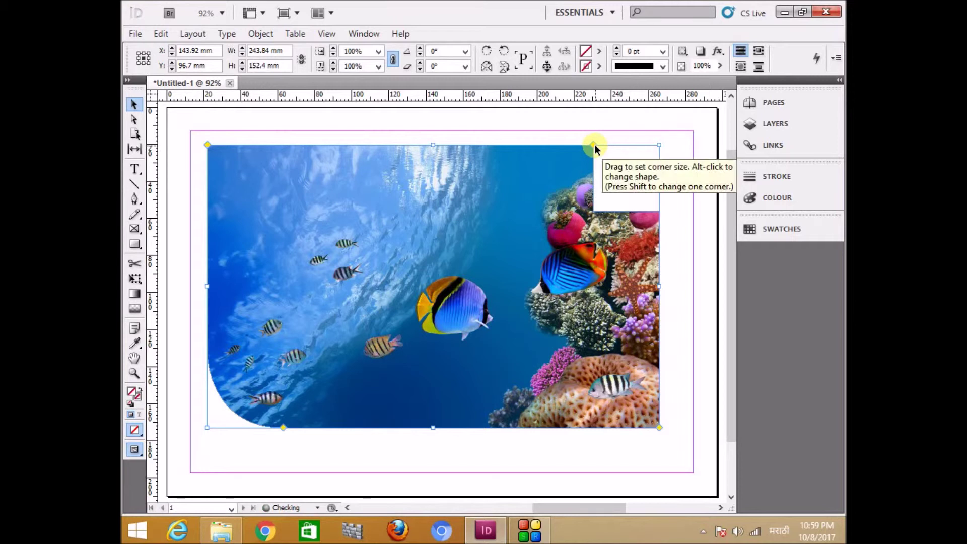
left_click(594, 145, "alt")
left_click(595, 144, "alt")
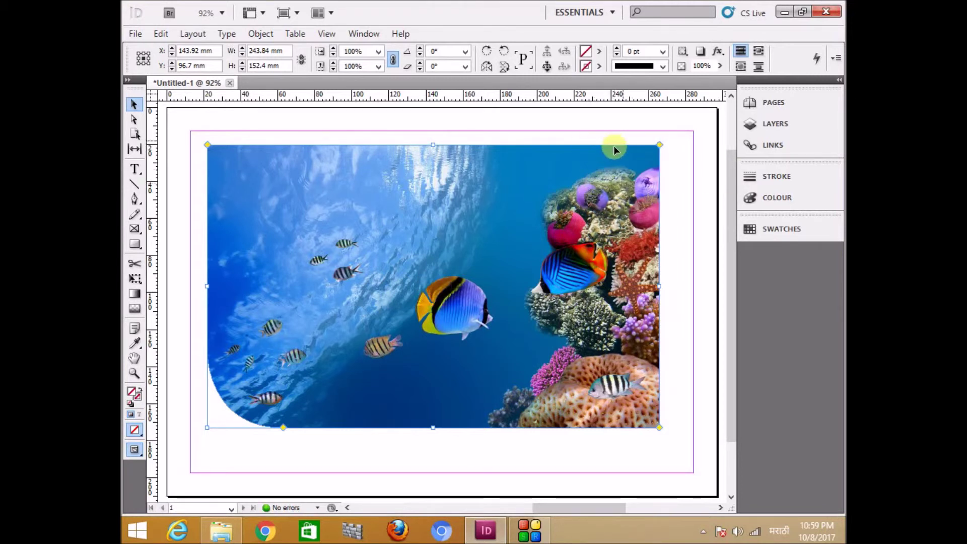
left_click(267, 35)
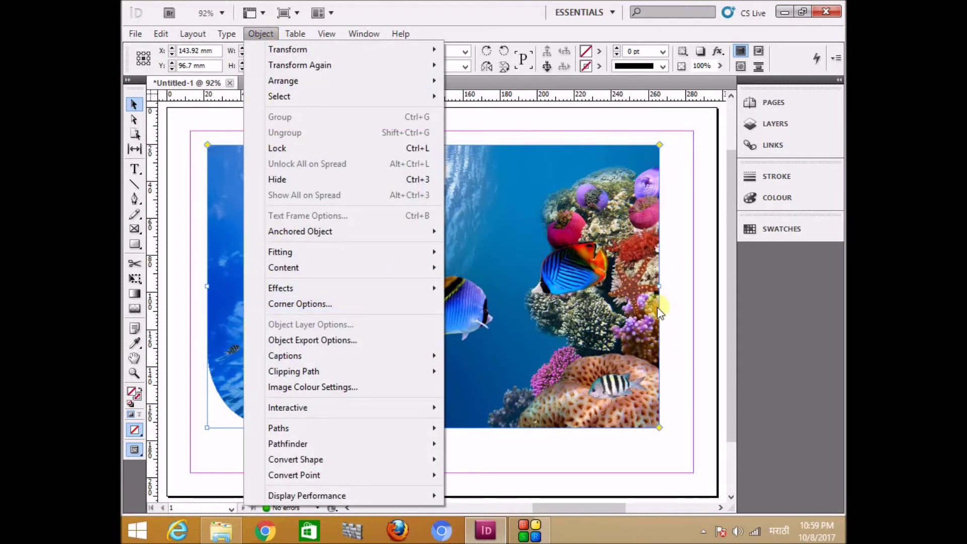
left_click(548, 210)
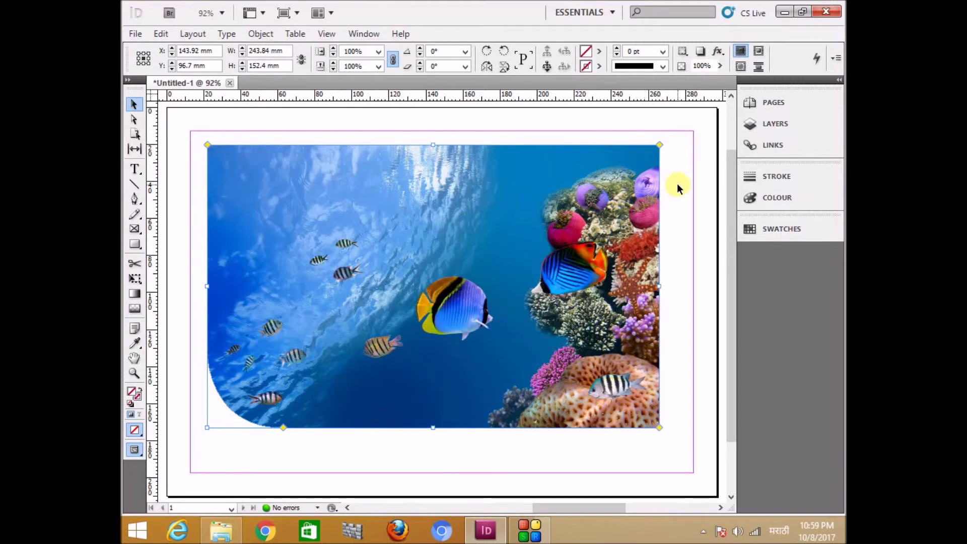